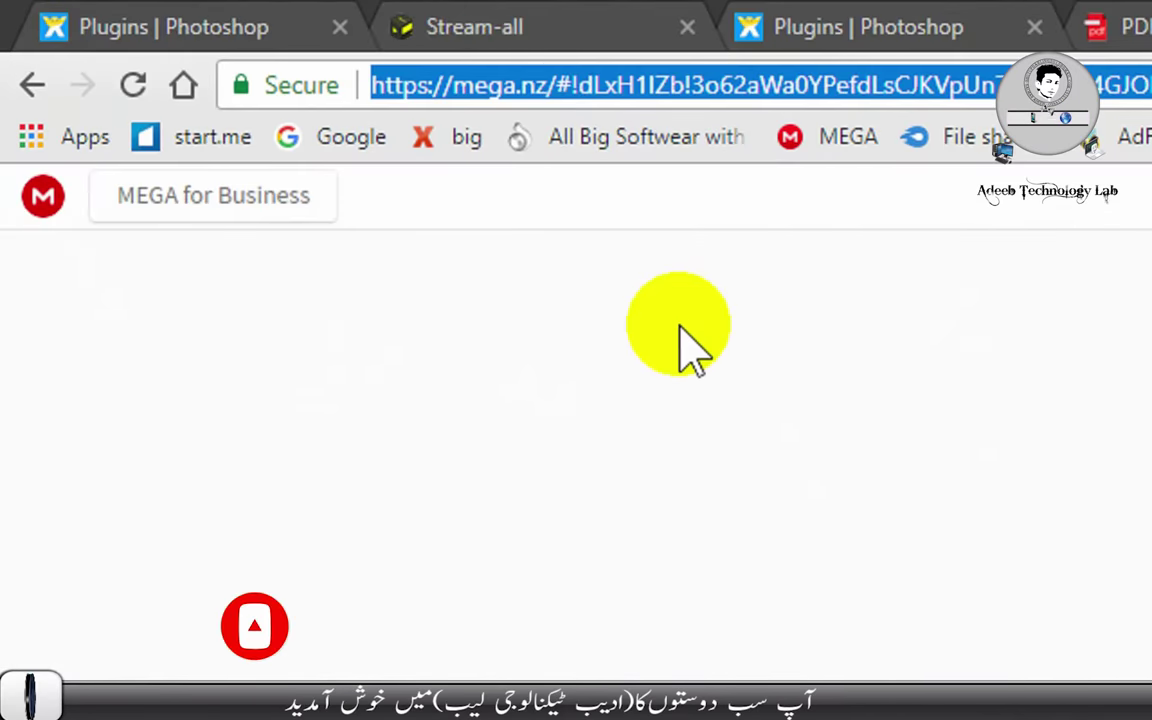
# Step: Load salmanadeeb.wixsite.com/photoshop, close the other tabs, and enter the site's Plugins page
pyautogui.write('s')
pyautogui.click(774, 95)
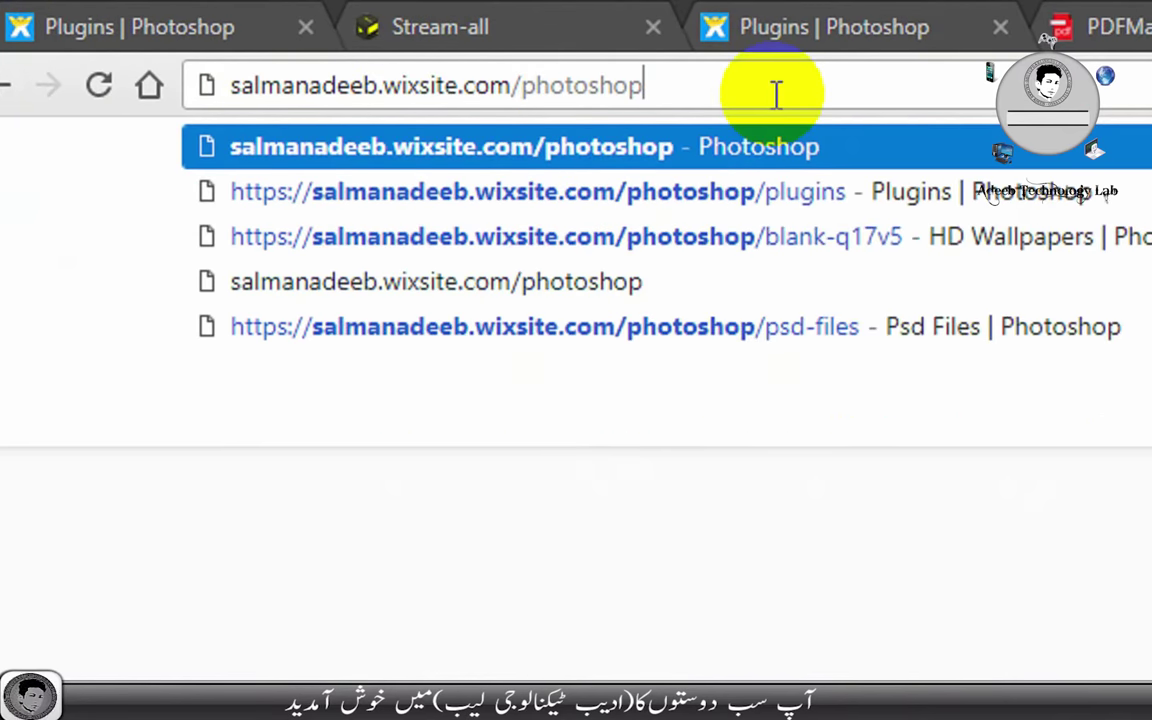
pyautogui.press('Return')
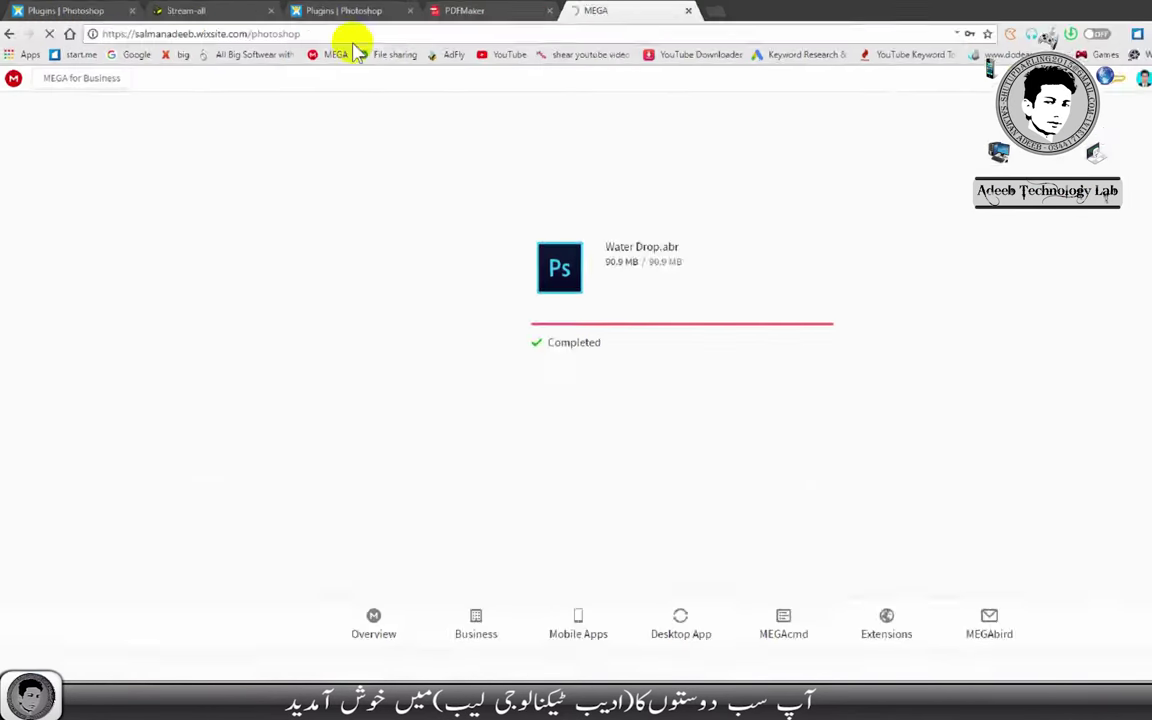
pyautogui.click(114, 9)
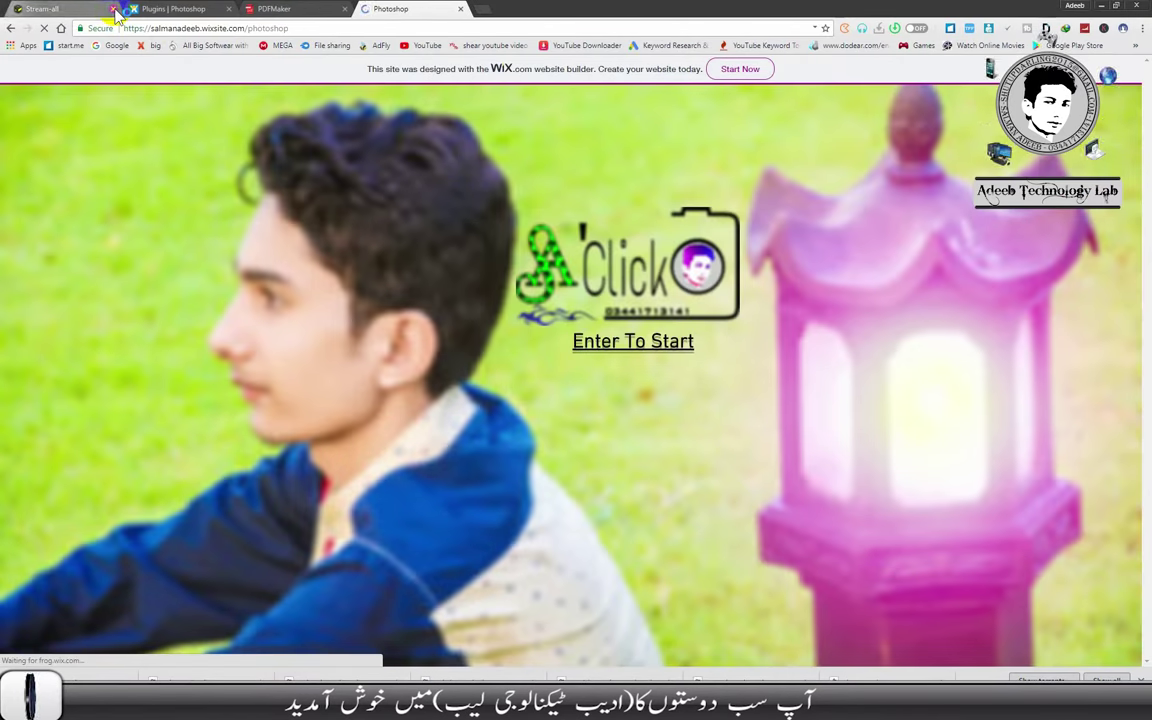
pyautogui.click(114, 9)
pyautogui.click(114, 9)
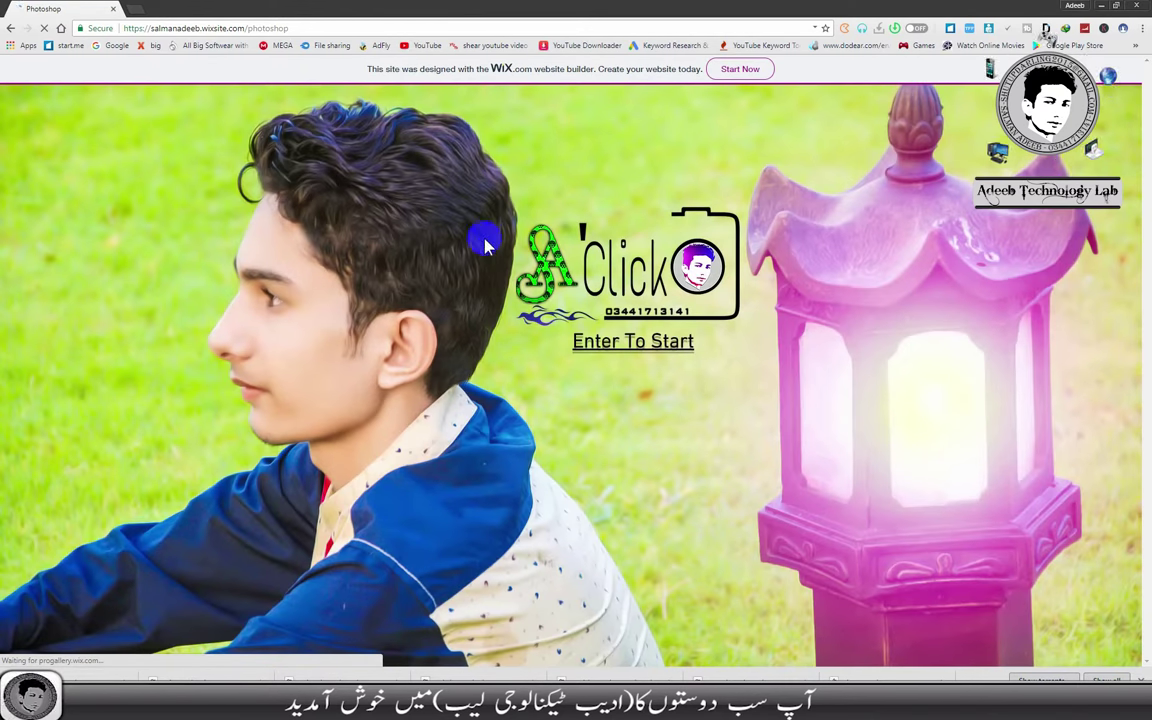
pyautogui.click(640, 343)
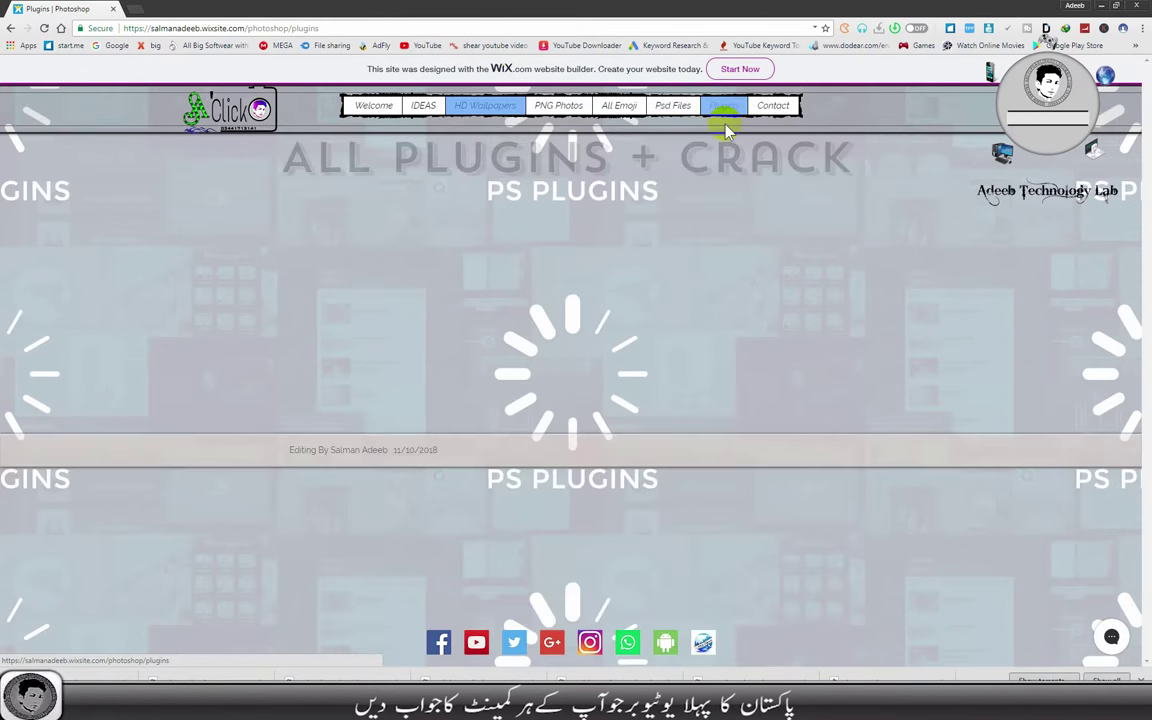
# Step: Scroll the Plugins page down to the 'All Waterdrop Shapes in one File' download entry
pyautogui.scroll(-1, 921, 296)
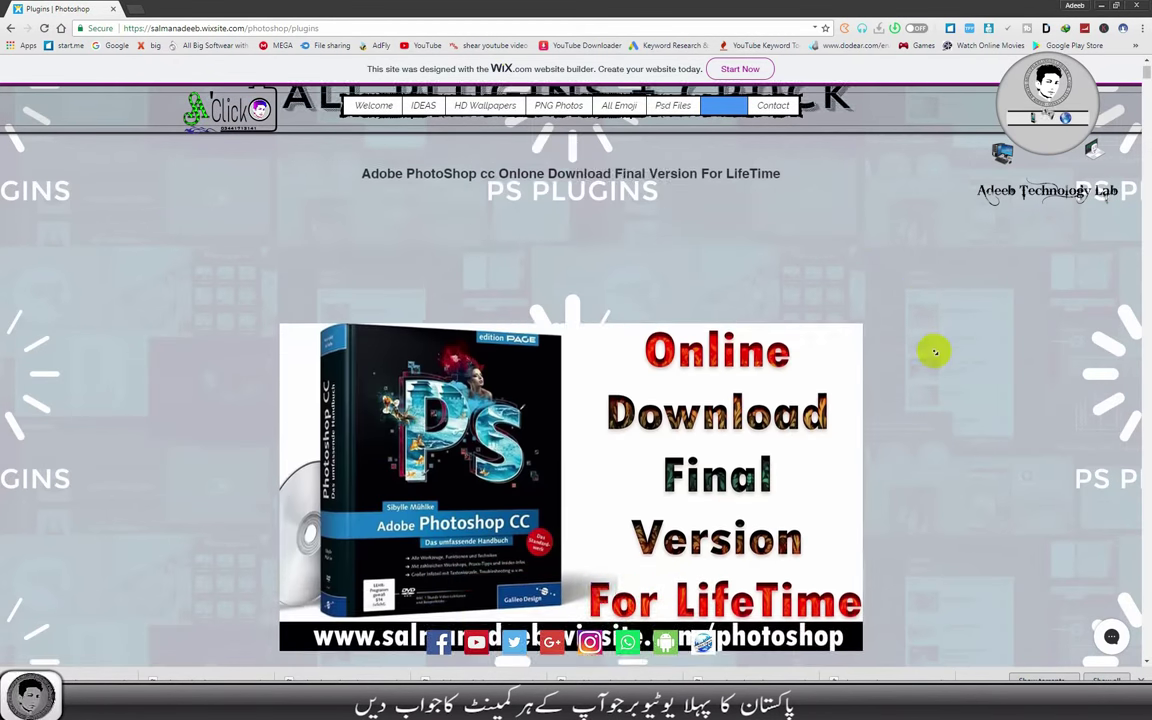
pyautogui.scroll(-3, 931, 352)
pyautogui.scroll(-5, 920, 378)
pyautogui.scroll(-5, 920, 378)
pyautogui.scroll(-5, 920, 381)
pyautogui.scroll(-5, 920, 380)
pyautogui.scroll(-5, 920, 380)
pyautogui.scroll(-5, 920, 379)
pyautogui.scroll(-5, 920, 379)
pyautogui.scroll(-5, 918, 378)
pyautogui.scroll(-5, 918, 378)
pyautogui.scroll(-5, 918, 373)
pyautogui.scroll(-3, 919, 356)
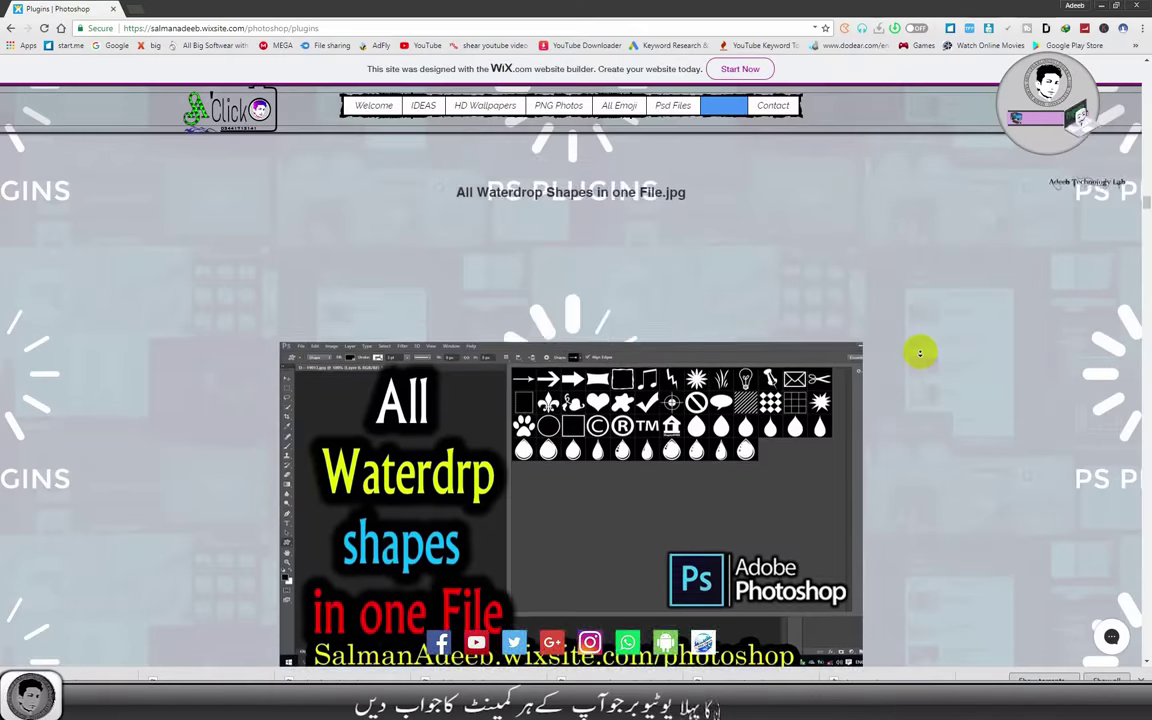
pyautogui.scroll(-2, 916, 340)
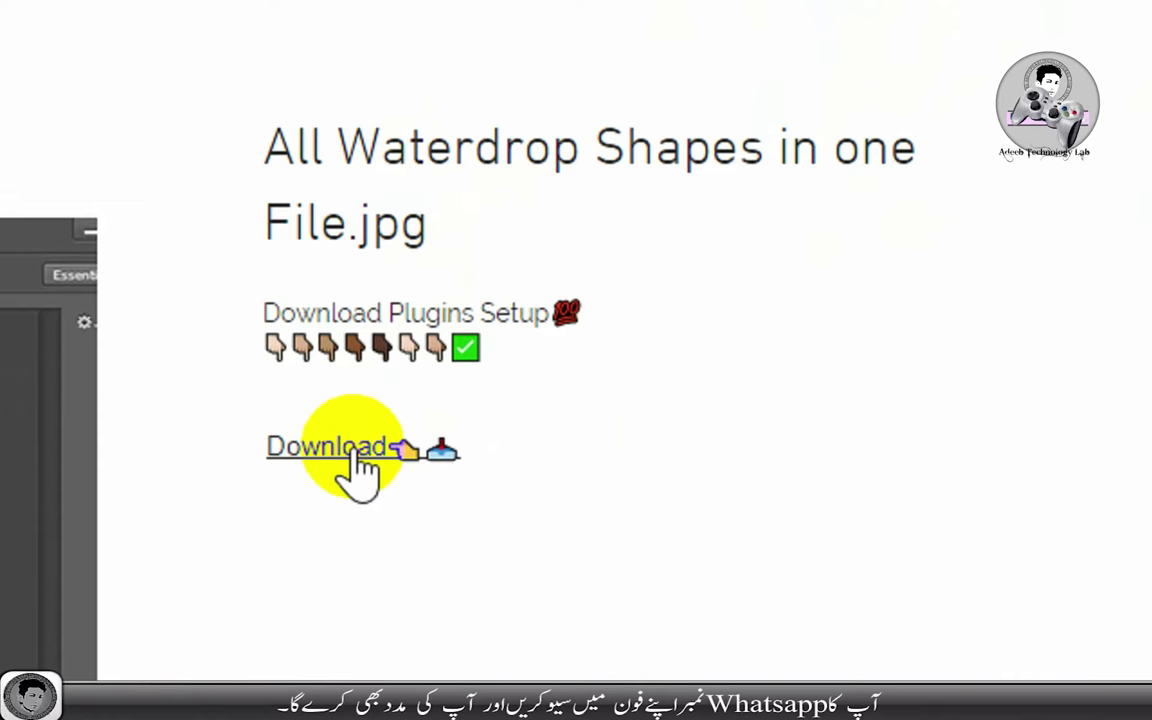
# Step: Follow the waterdrop shapes download link through adf.ly, skipping ads and closing the ad tab
pyautogui.click(355, 447)
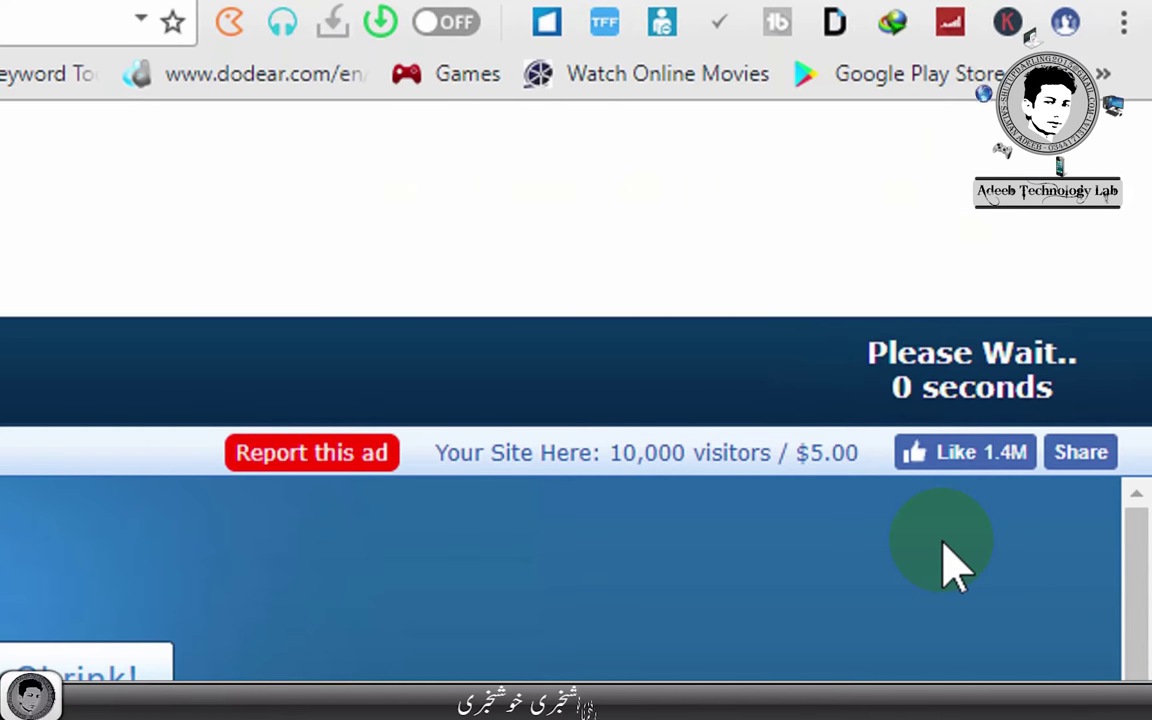
pyautogui.click(970, 378)
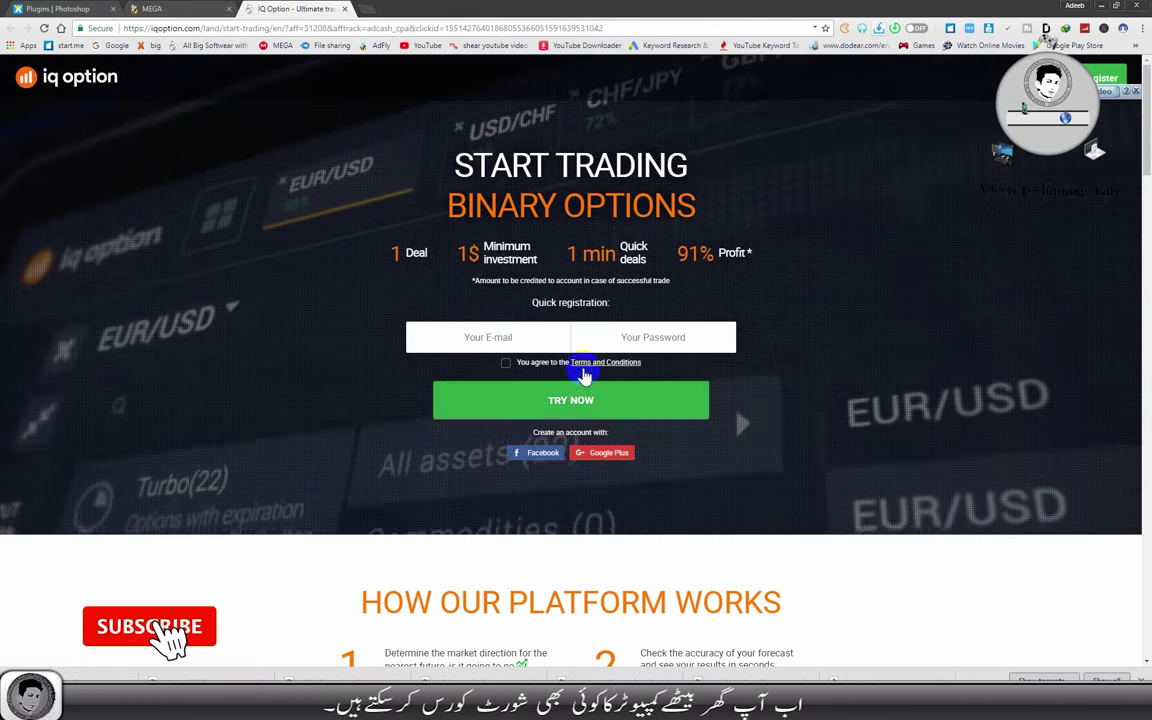
pyautogui.click(344, 9)
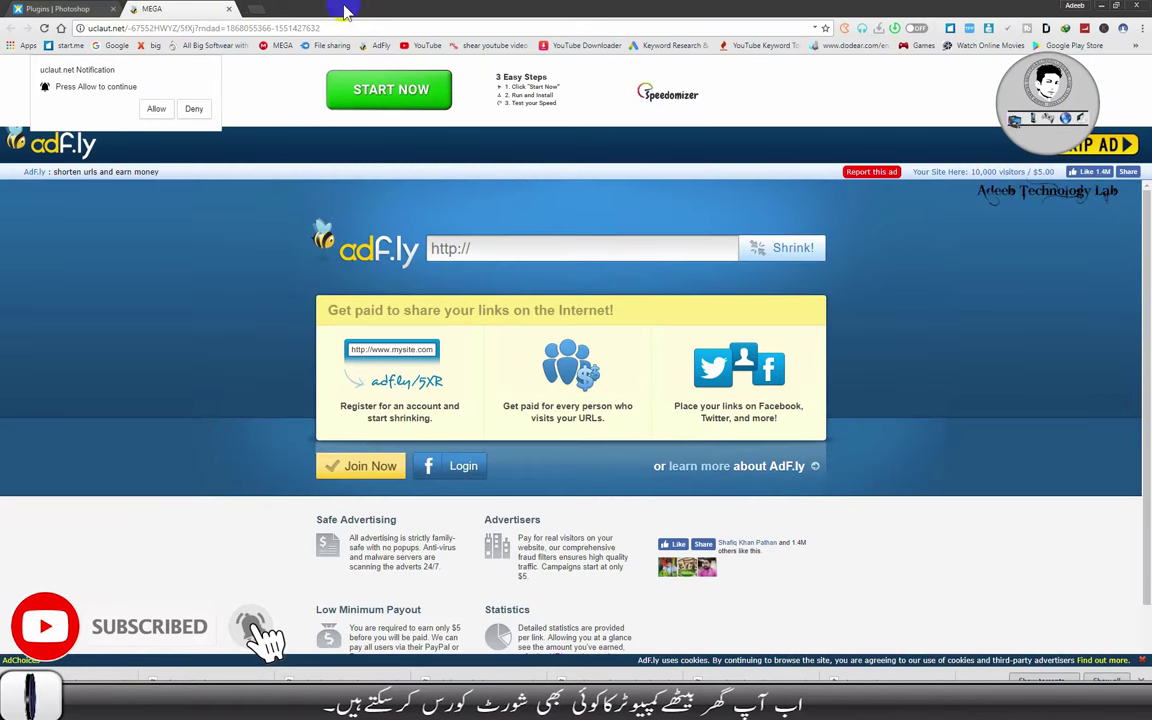
pyautogui.click(1107, 147)
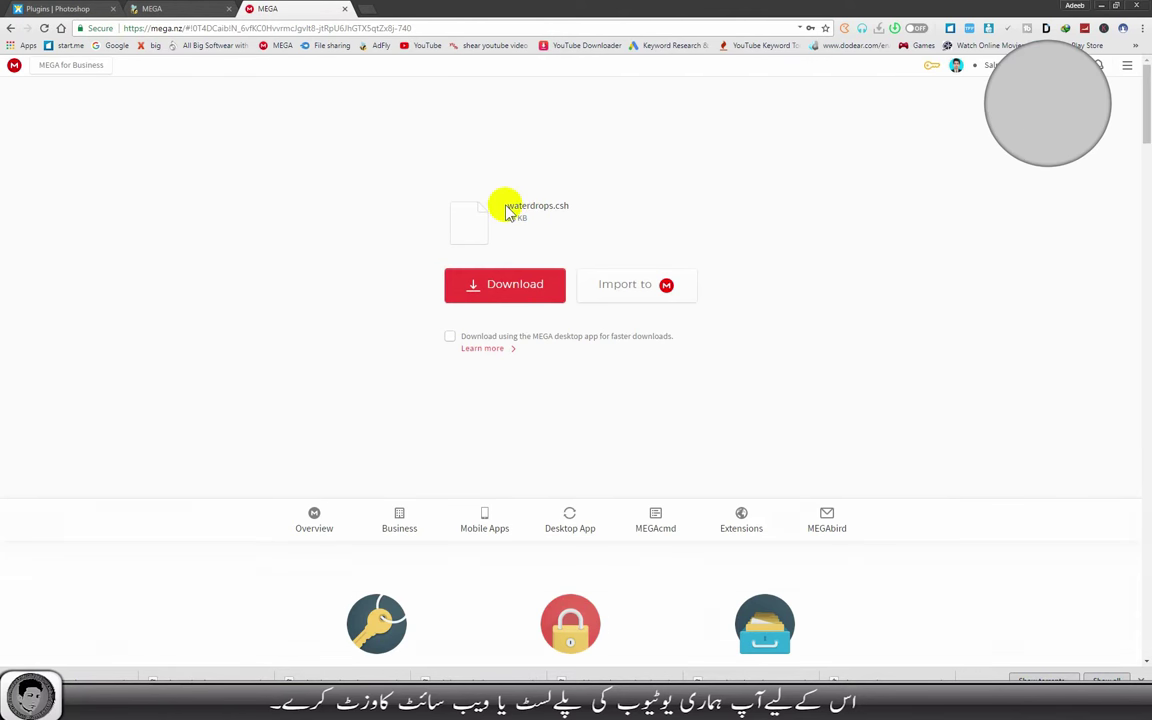
# Step: Download waterdrops.csh (28 KB) from MEGA and save it into Downloads
pyautogui.moveTo(507, 207); pyautogui.dragTo(566, 207)
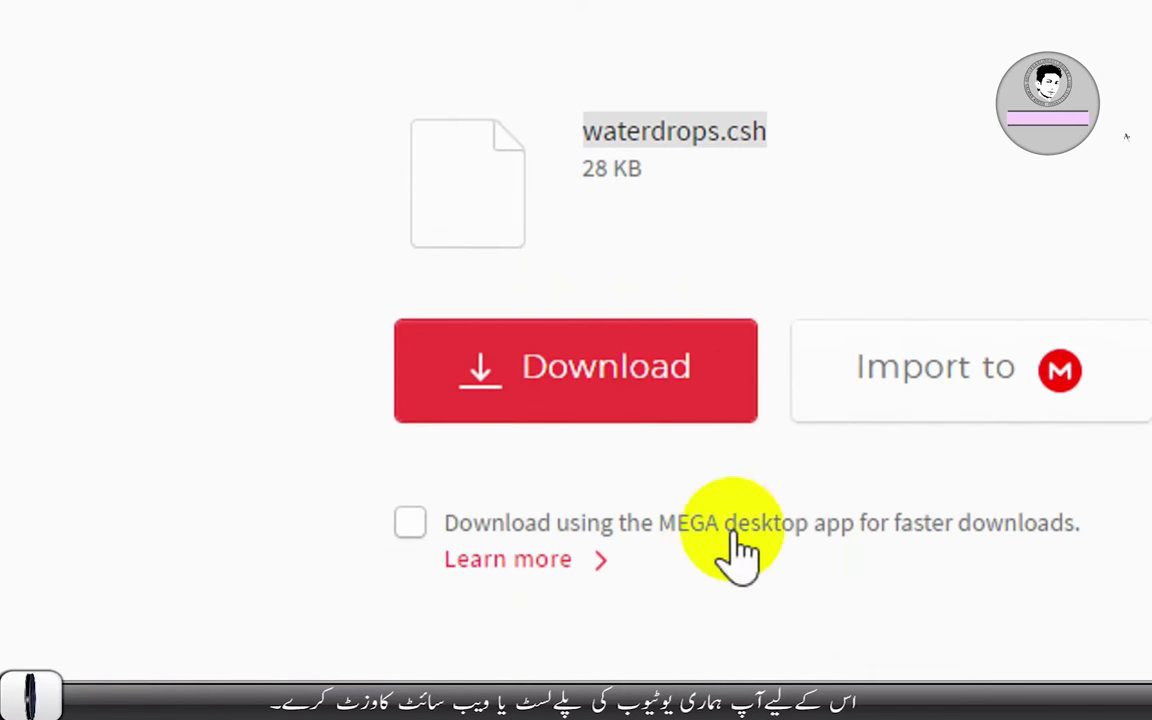
pyautogui.click(550, 402)
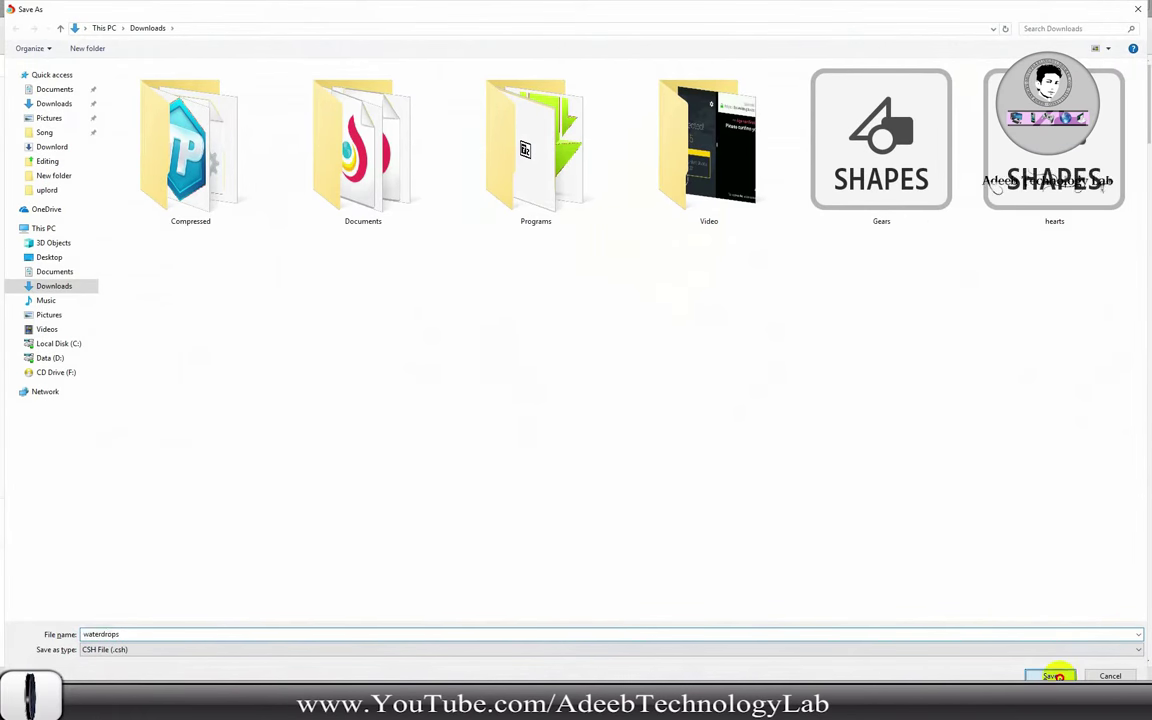
pyautogui.click(1055, 676)
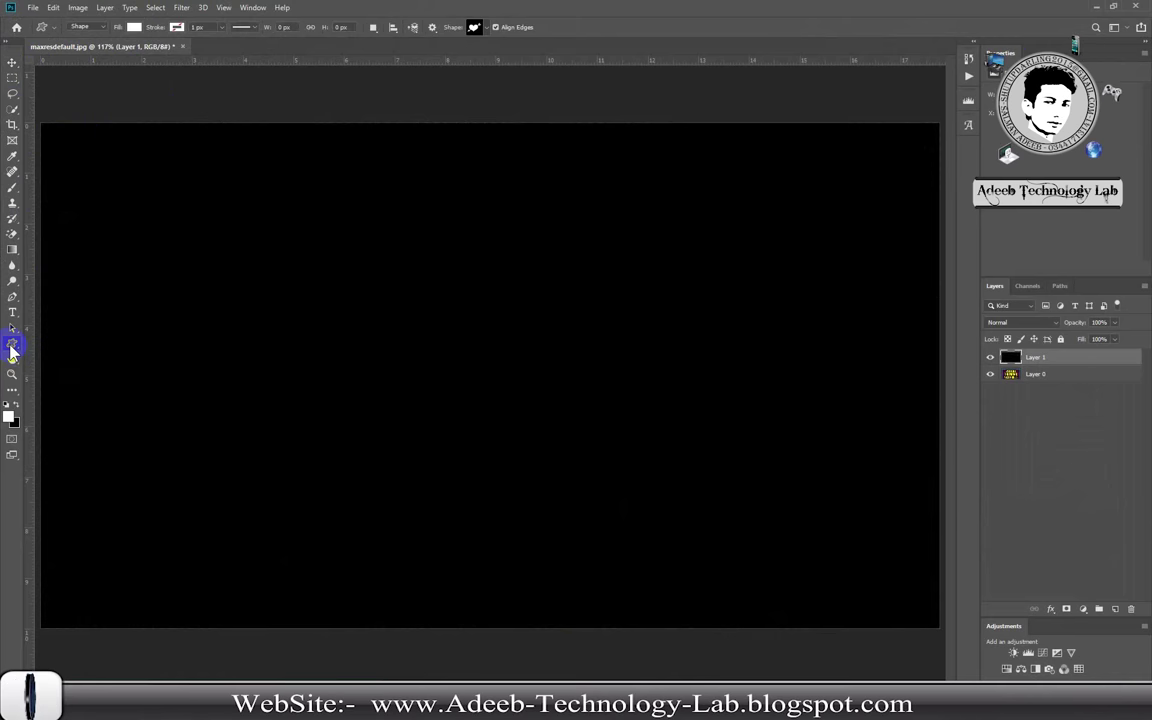
# Step: Reset the Custom Shape library to its default shapes
pyautogui.click(483, 29)
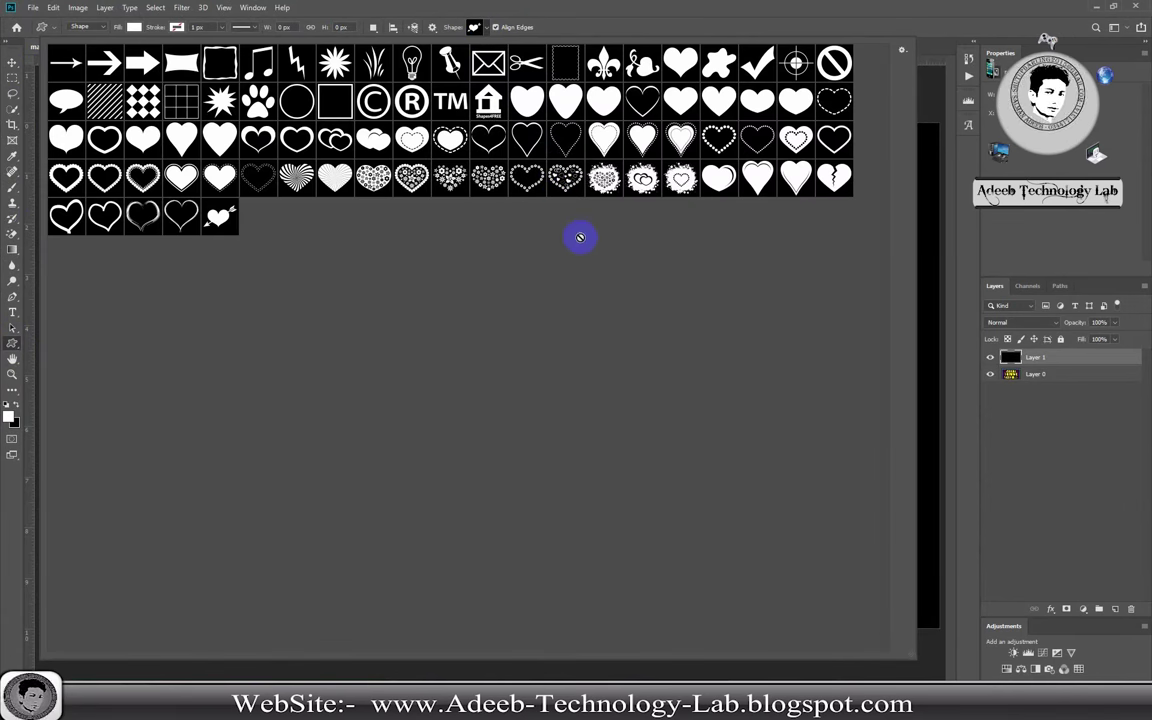
pyautogui.click(901, 51)
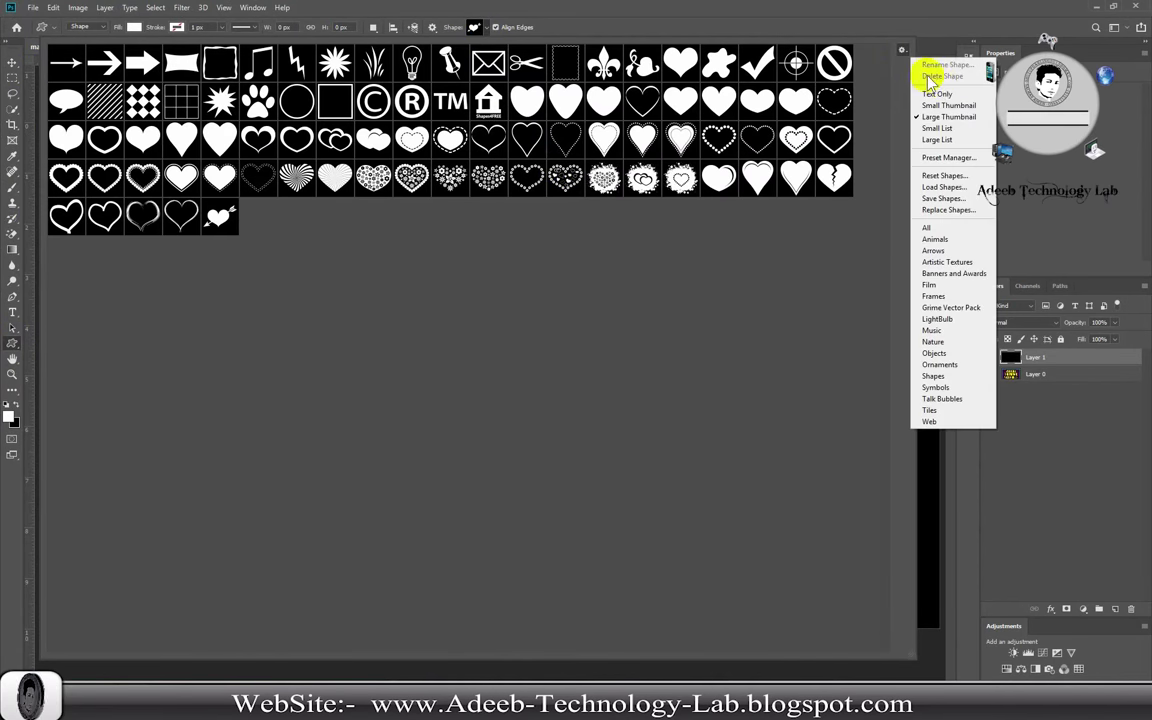
pyautogui.click(940, 176)
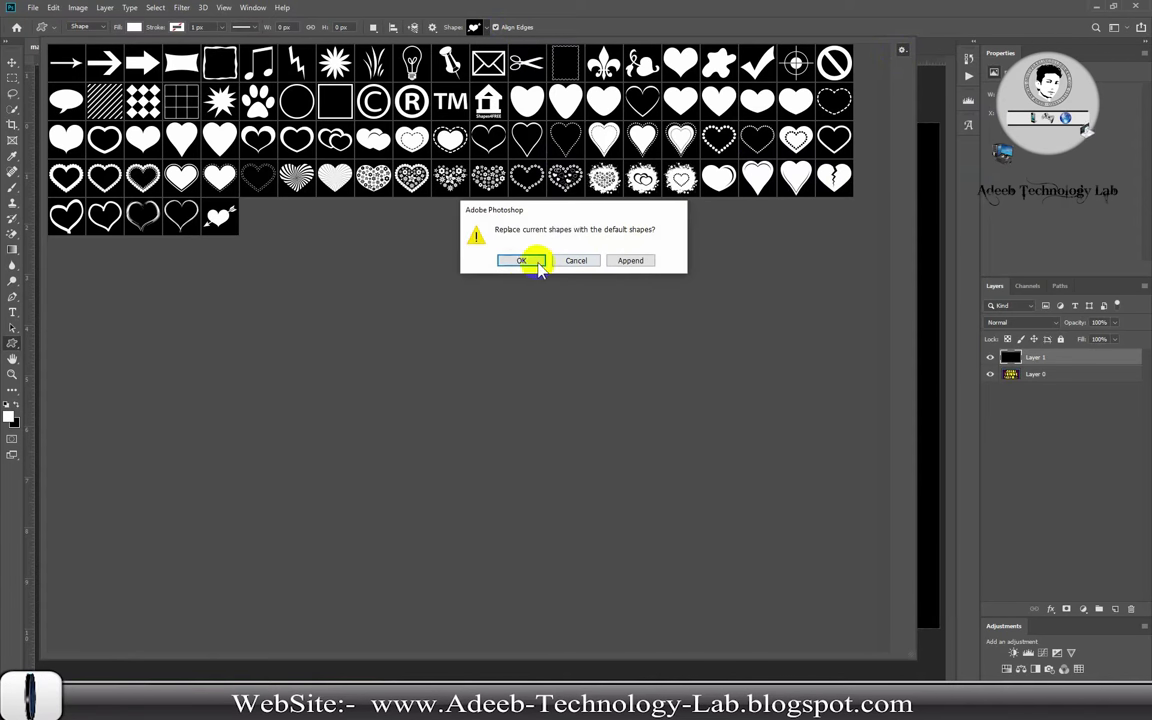
pyautogui.click(527, 258)
# Step: Load waterdrops.csh from Downloads and select a water-drop as the current shape
pyautogui.click(903, 51)
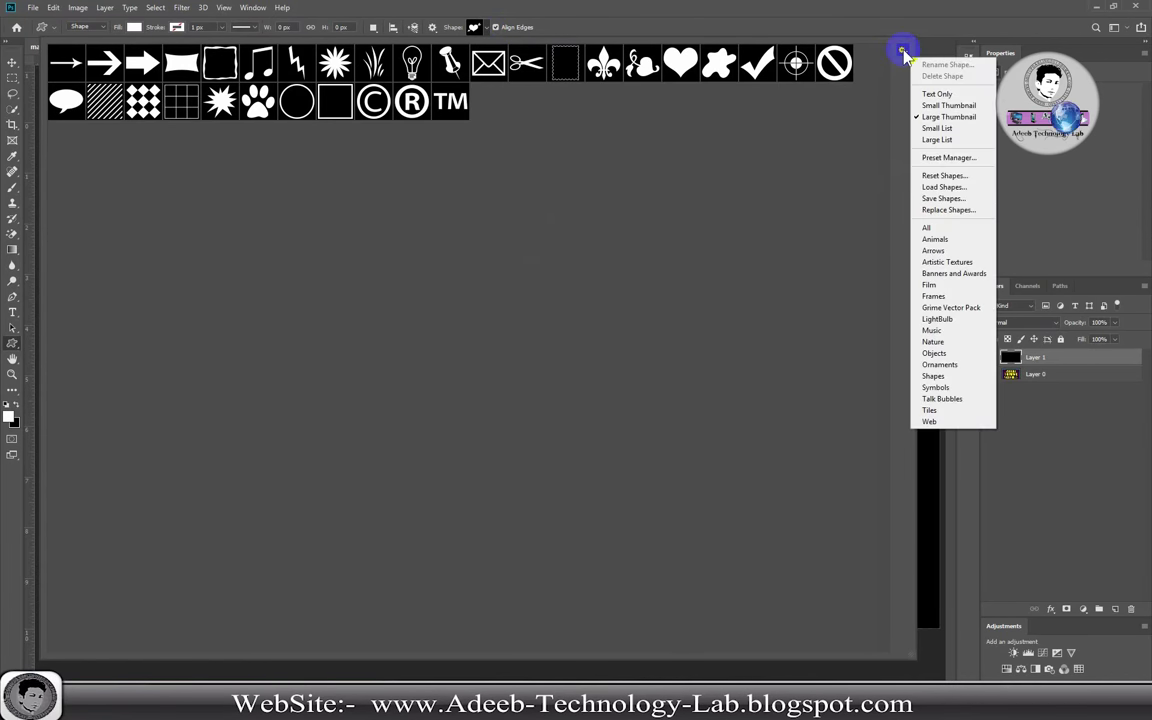
pyautogui.click(958, 188)
pyautogui.scroll(-5, 396, 243)
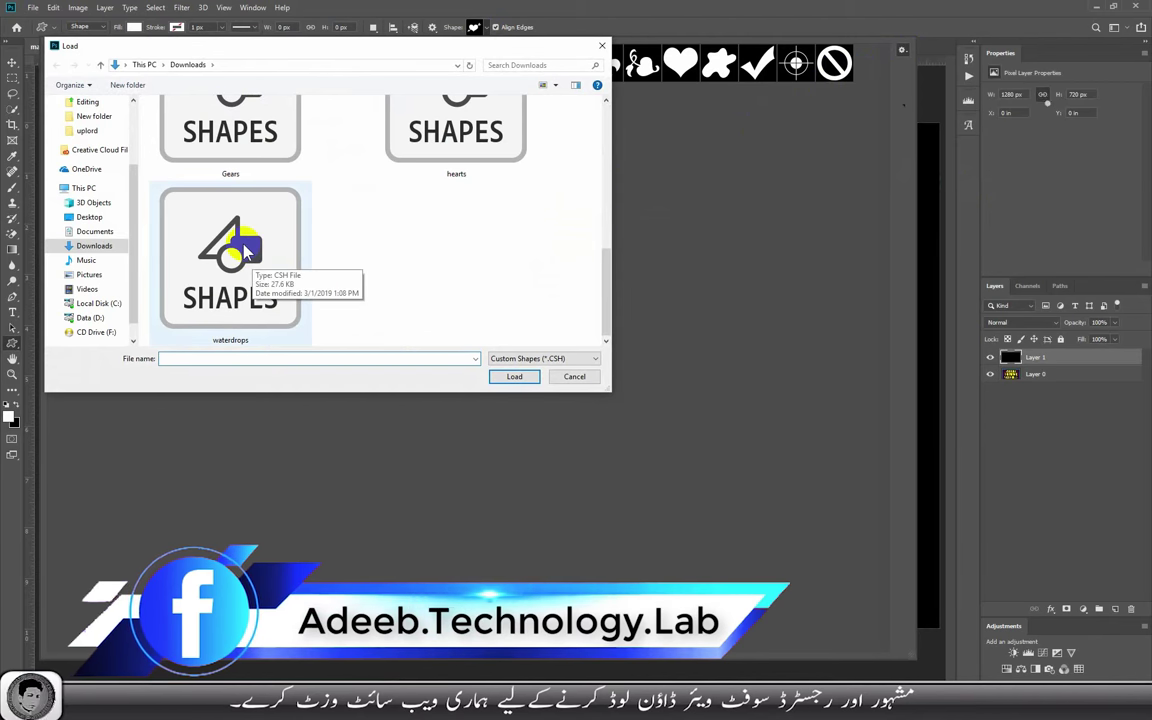
pyautogui.doubleClick(245, 252)
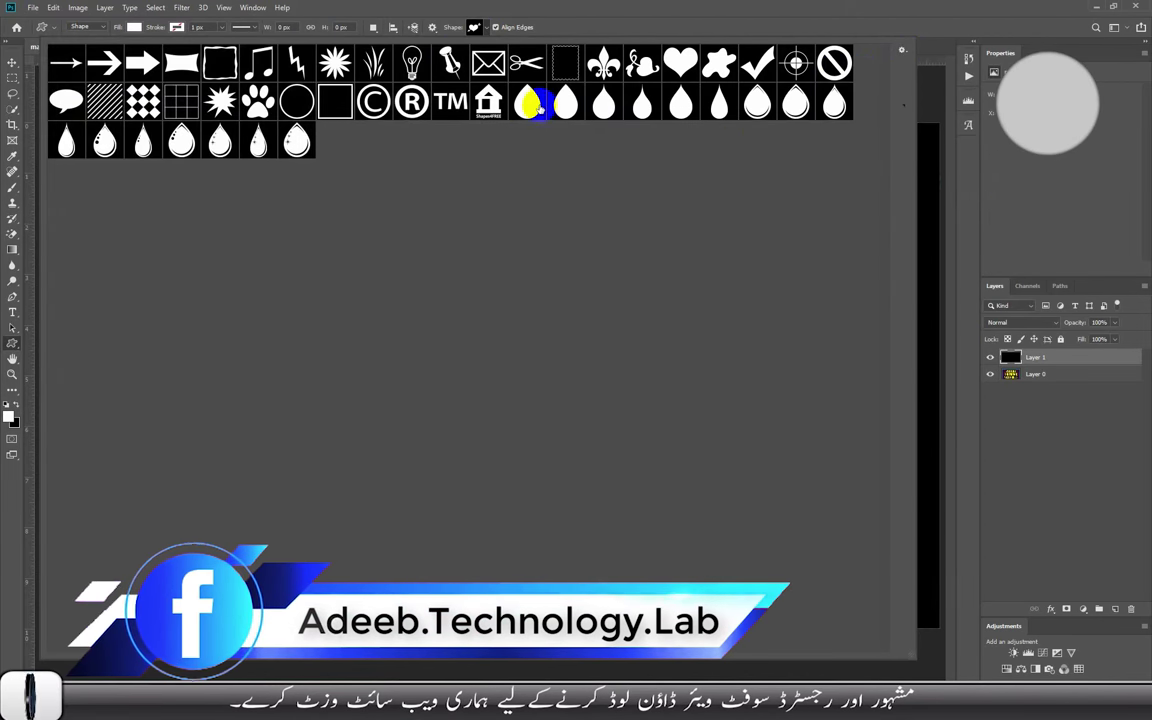
pyautogui.doubleClick(526, 108)
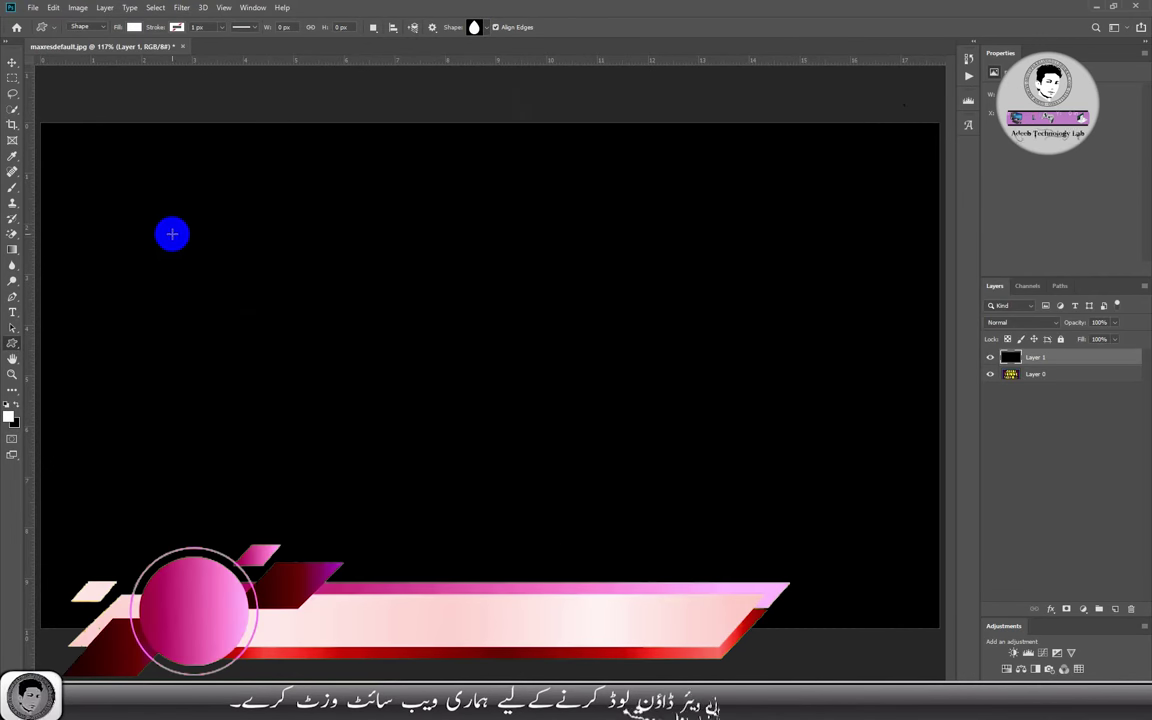
# Step: Draw three different water-drop shapes across the top of the black canvas, including a ringed drop
pyautogui.moveTo(81, 155); pyautogui.dragTo(177, 274)
pyautogui.click(481, 30)
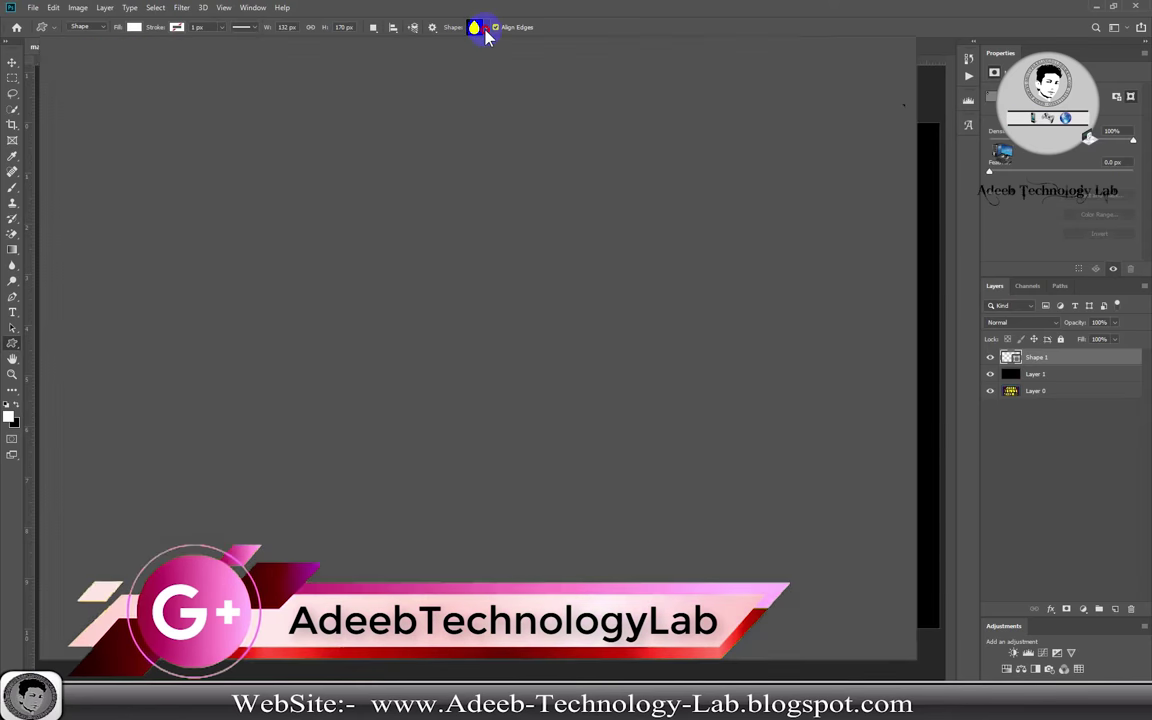
pyautogui.click(756, 104)
pyautogui.moveTo(217, 193); pyautogui.dragTo(359, 318)
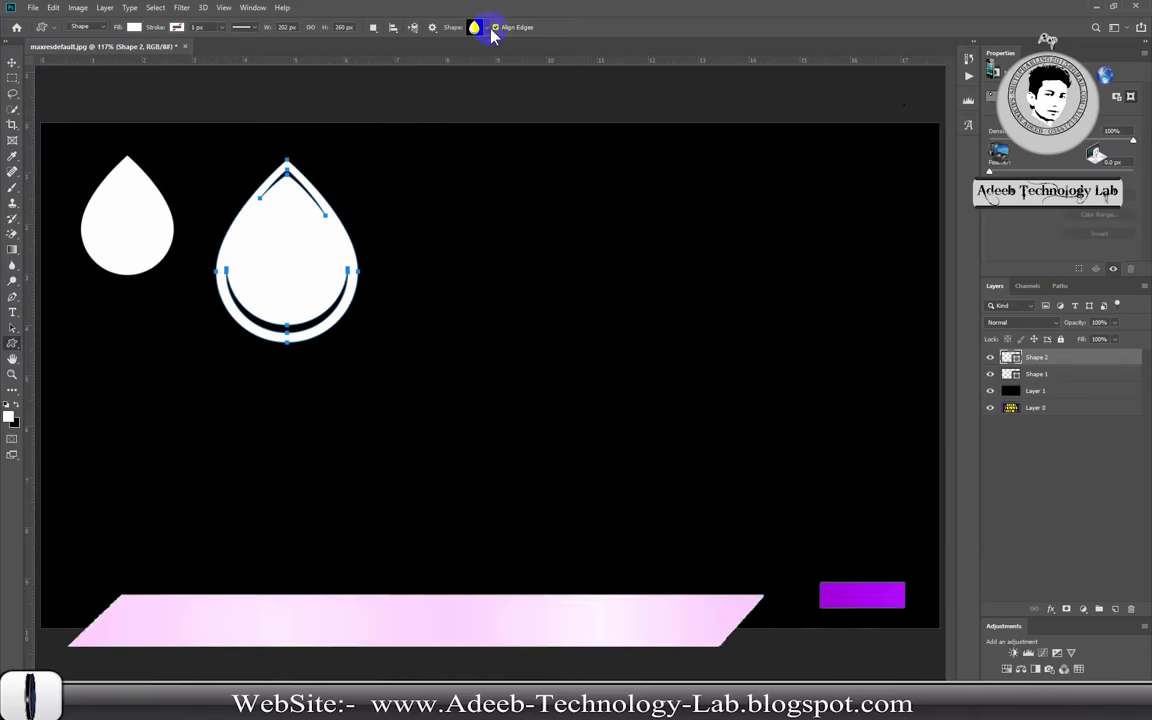
pyautogui.click(490, 30)
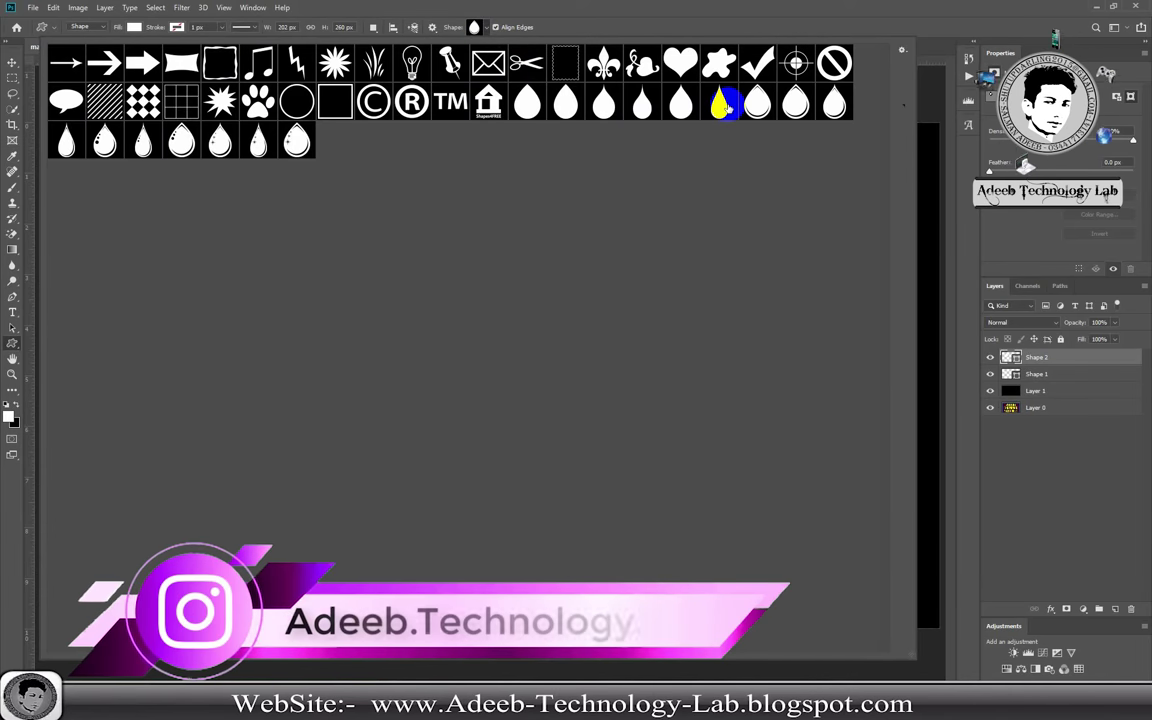
pyautogui.click(660, 108)
pyautogui.moveTo(379, 166); pyautogui.dragTo(517, 321)
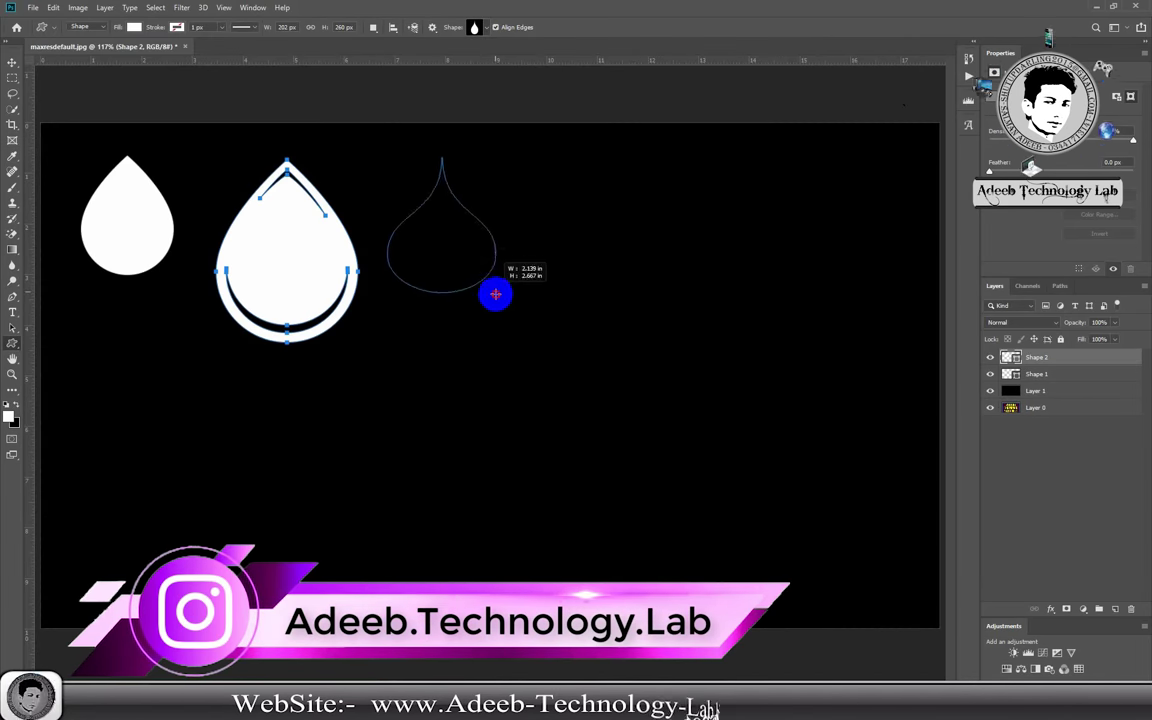
# Step: Add three more drops: a narrow pointed drop, a bubbled drop lower left, and a large right-side drop
pyautogui.click(478, 27)
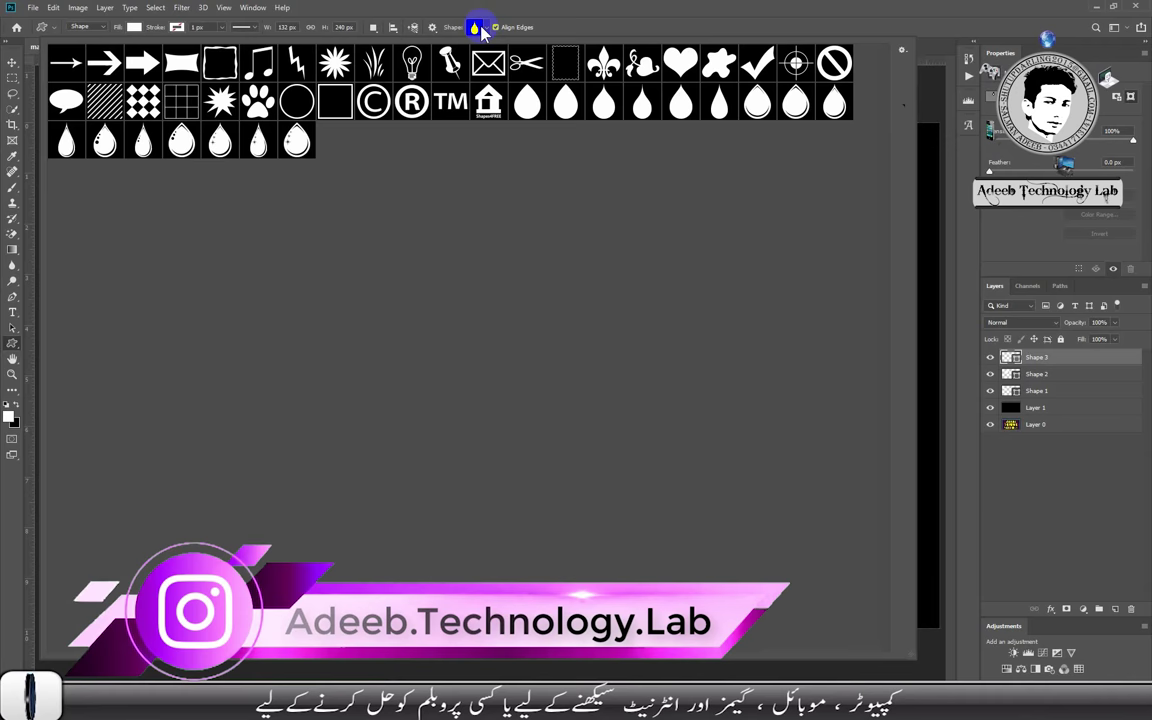
pyautogui.click(104, 141)
pyautogui.moveTo(525, 162); pyautogui.dragTo(661, 366)
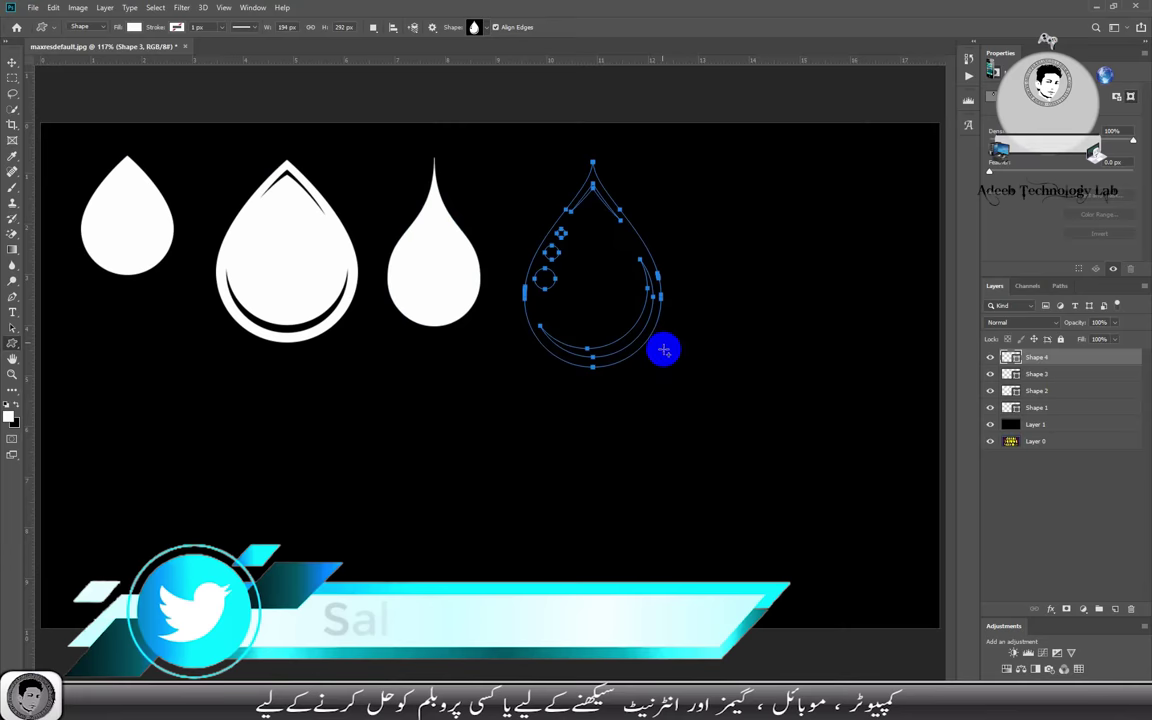
pyautogui.click(483, 28)
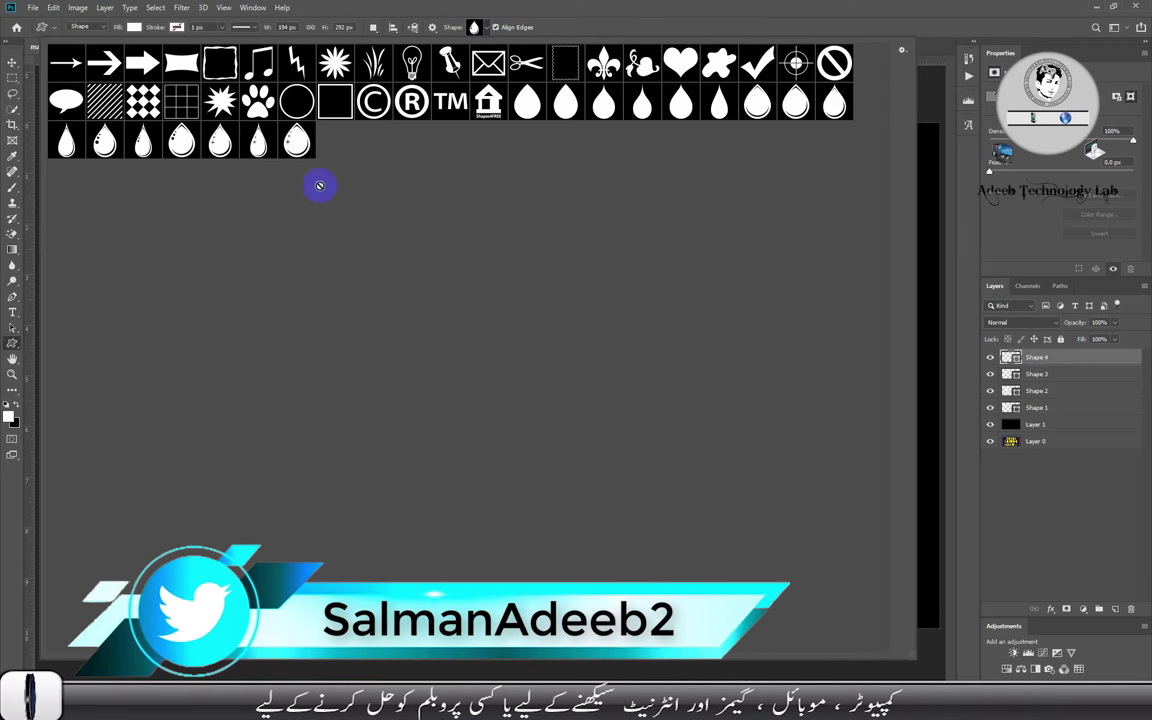
pyautogui.click(297, 143)
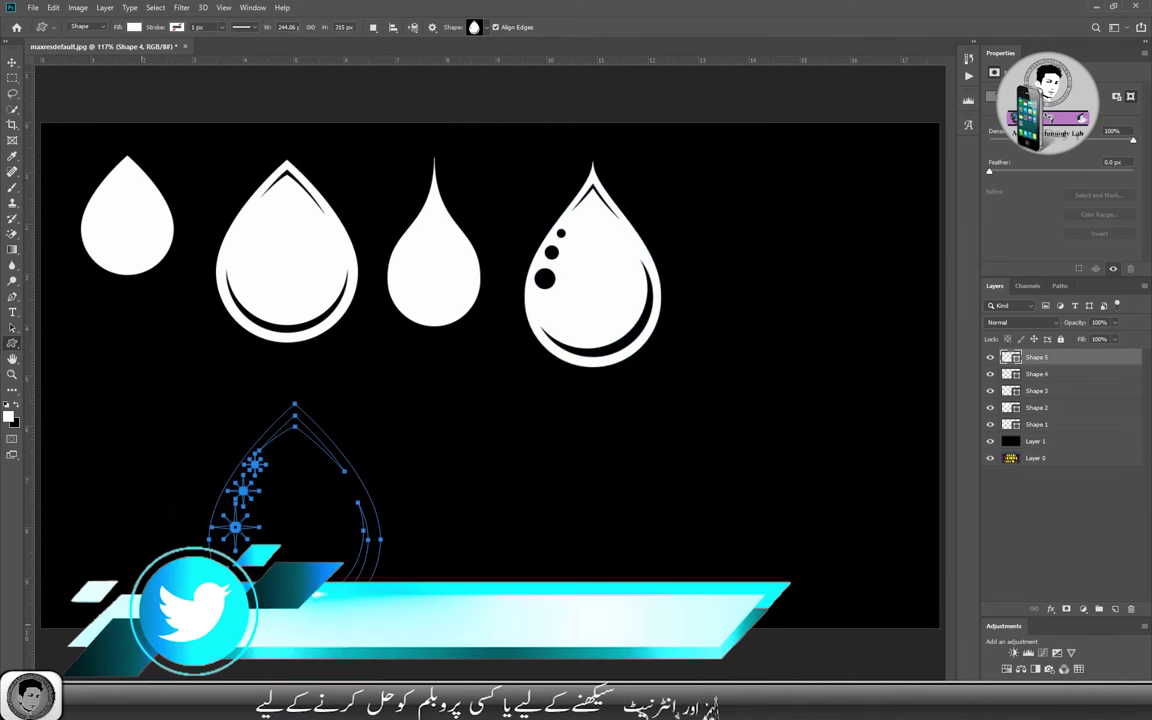
pyautogui.moveTo(380, 403); pyautogui.dragTo(372, 558)
pyautogui.click(484, 29)
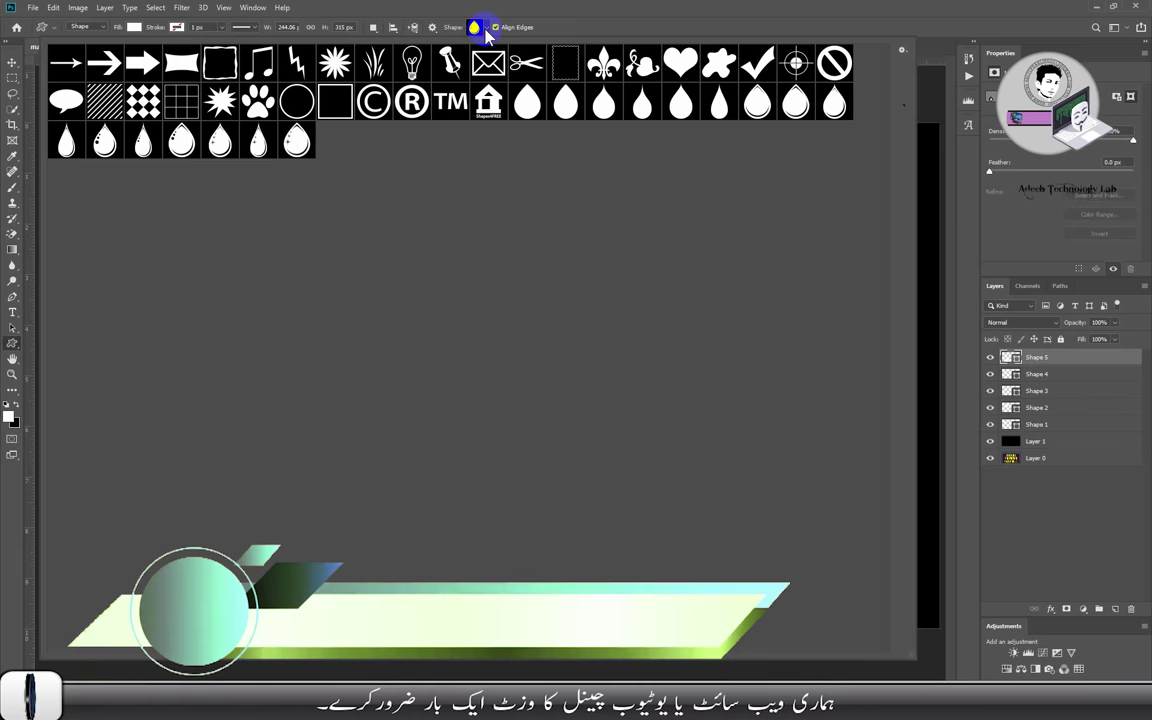
pyautogui.click(834, 118)
pyautogui.moveTo(886, 358); pyautogui.dragTo(718, 611)
# Step: Switch to the Move tool and back to Custom Shape, then deselect the Shape 6 layer
pyautogui.click(12, 62)
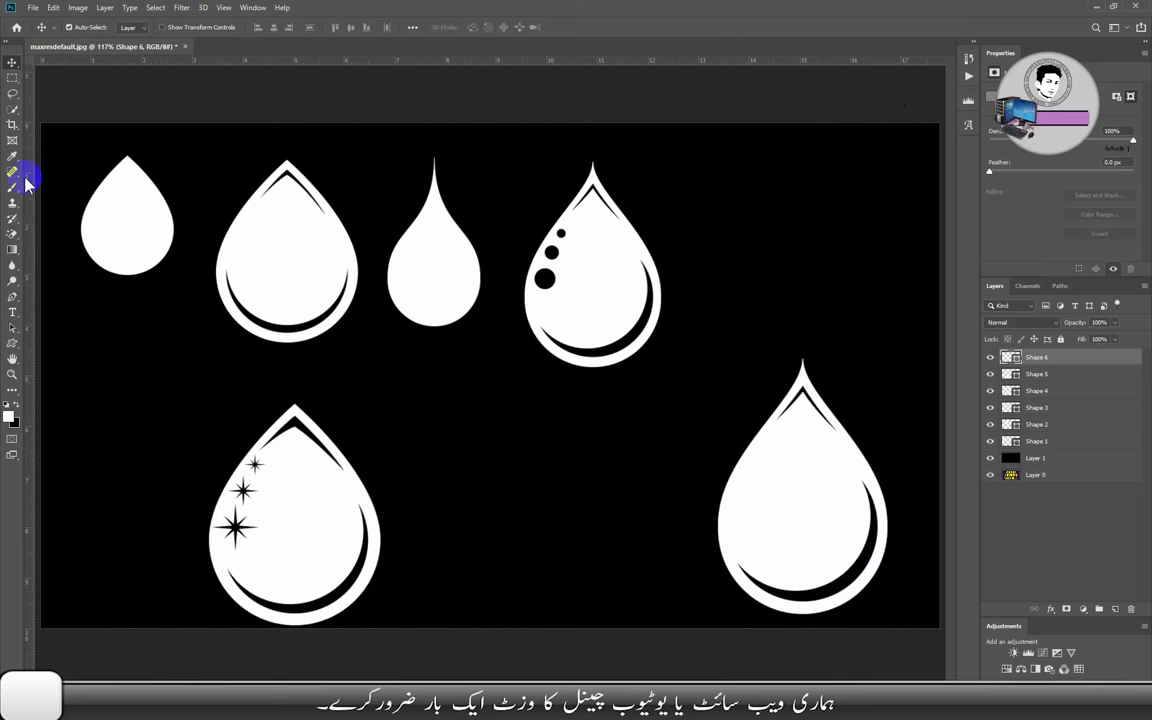
pyautogui.click(13, 345)
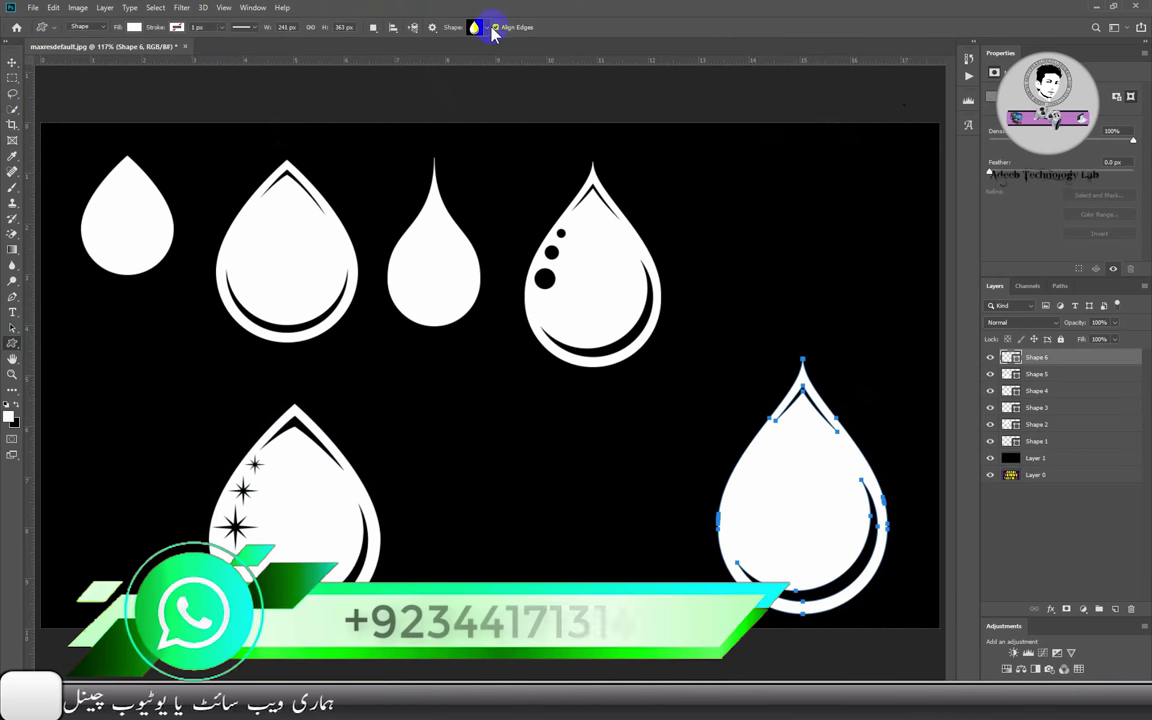
pyautogui.click(481, 28)
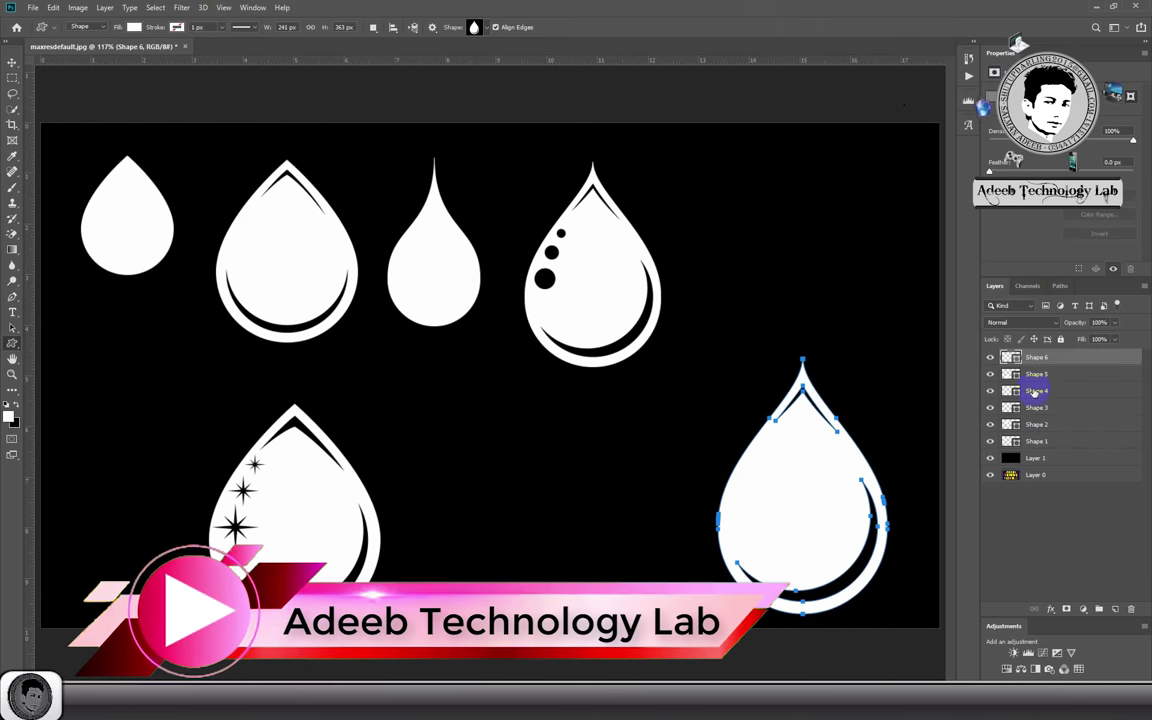
pyautogui.click(1059, 582)
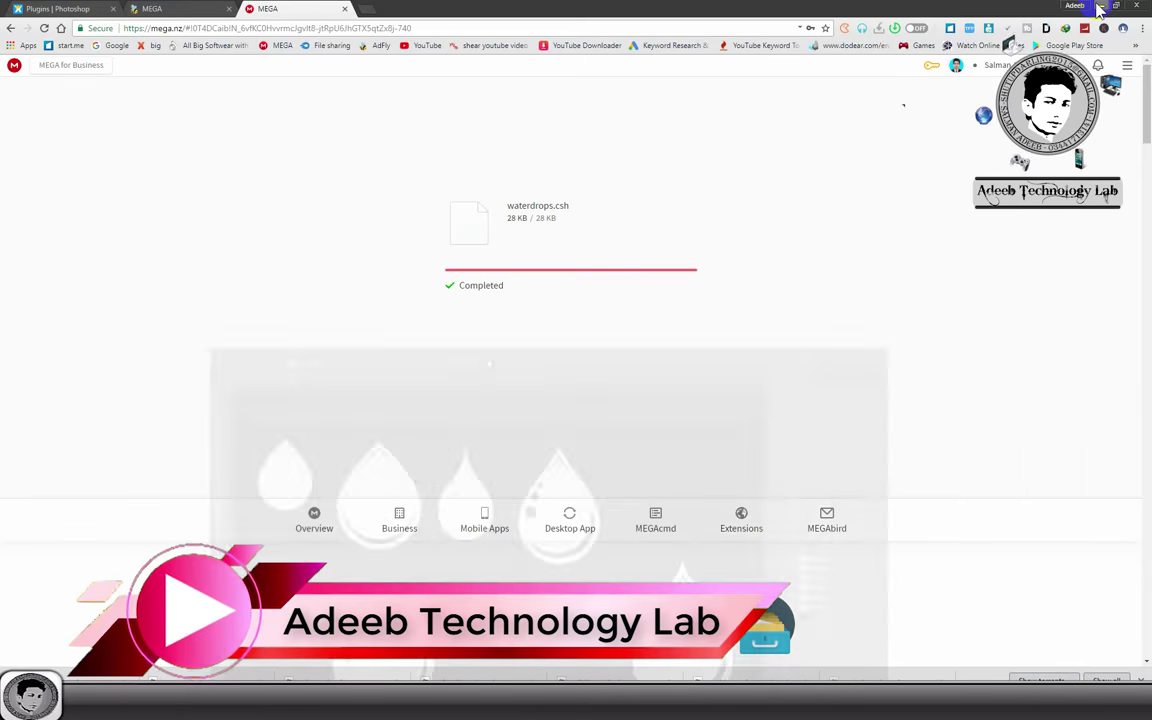